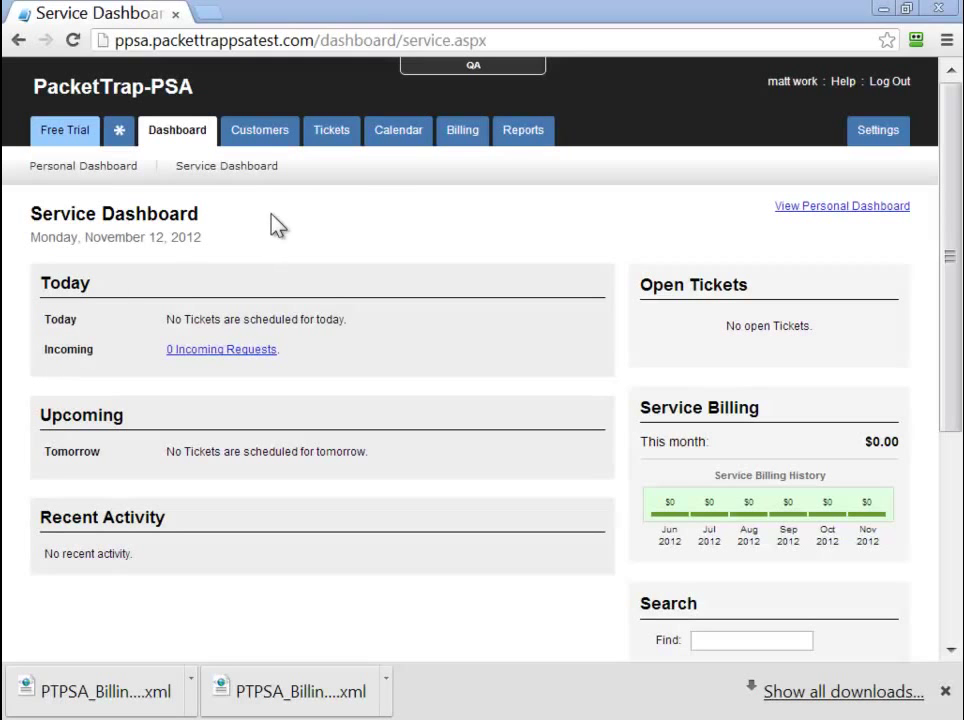
# Bring up a blank New Tax Code form under General settings, then switch to QuickBooks
pyautogui.click(887, 153)
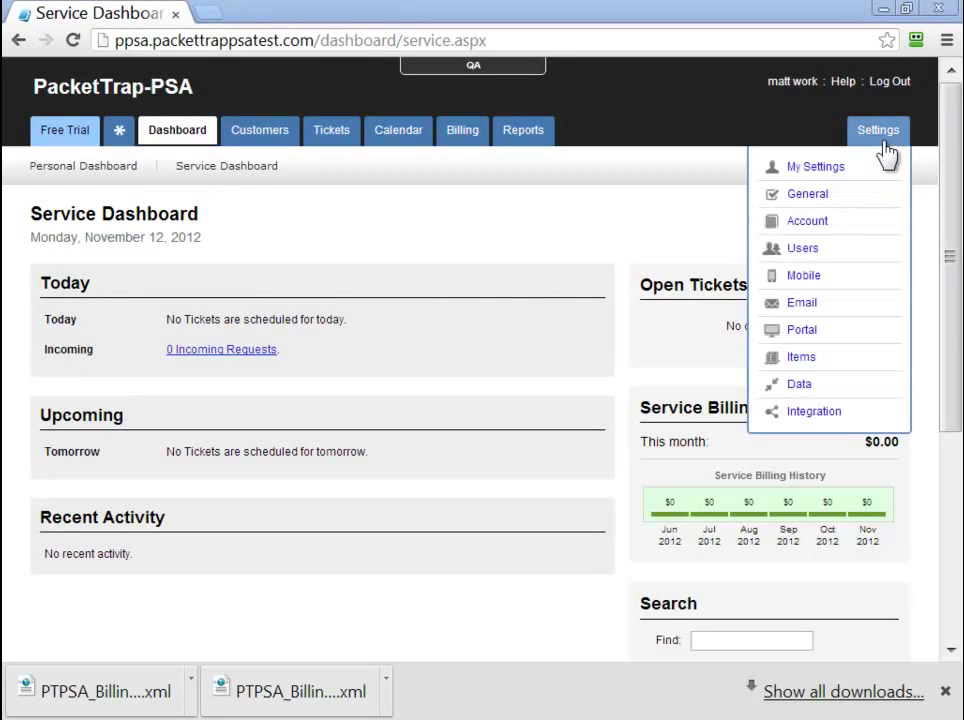
pyautogui.click(808, 195)
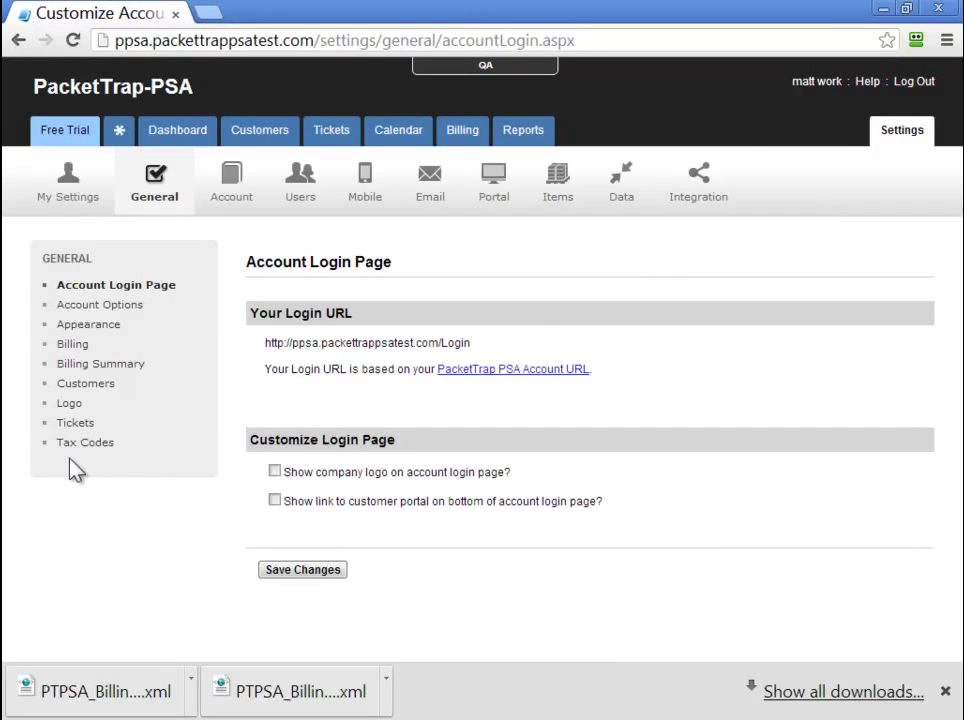
pyautogui.click(71, 457)
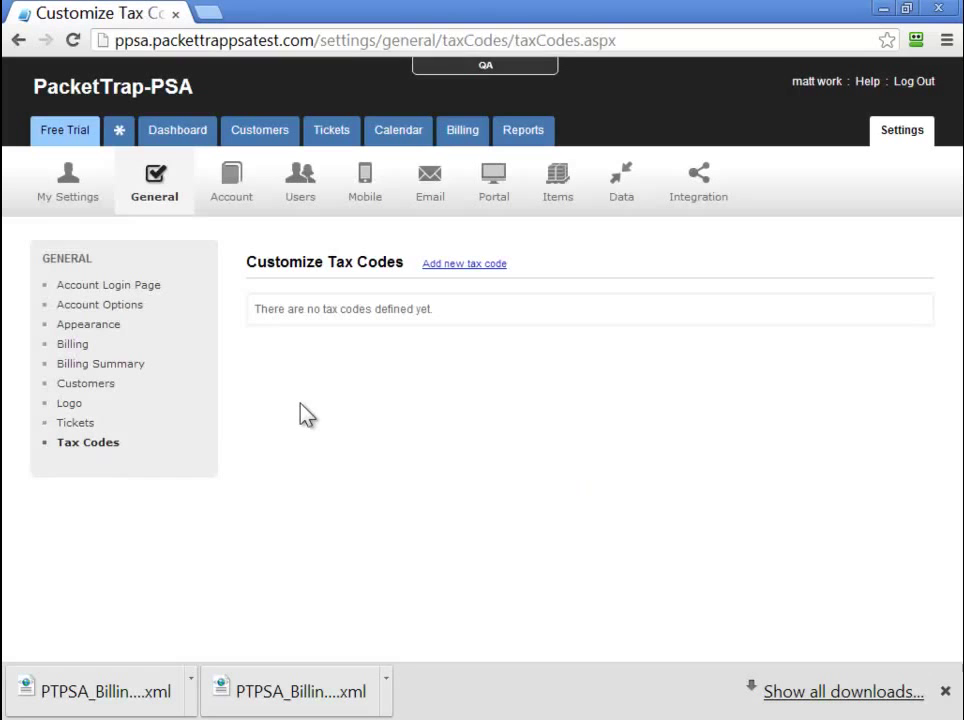
pyautogui.click(470, 266)
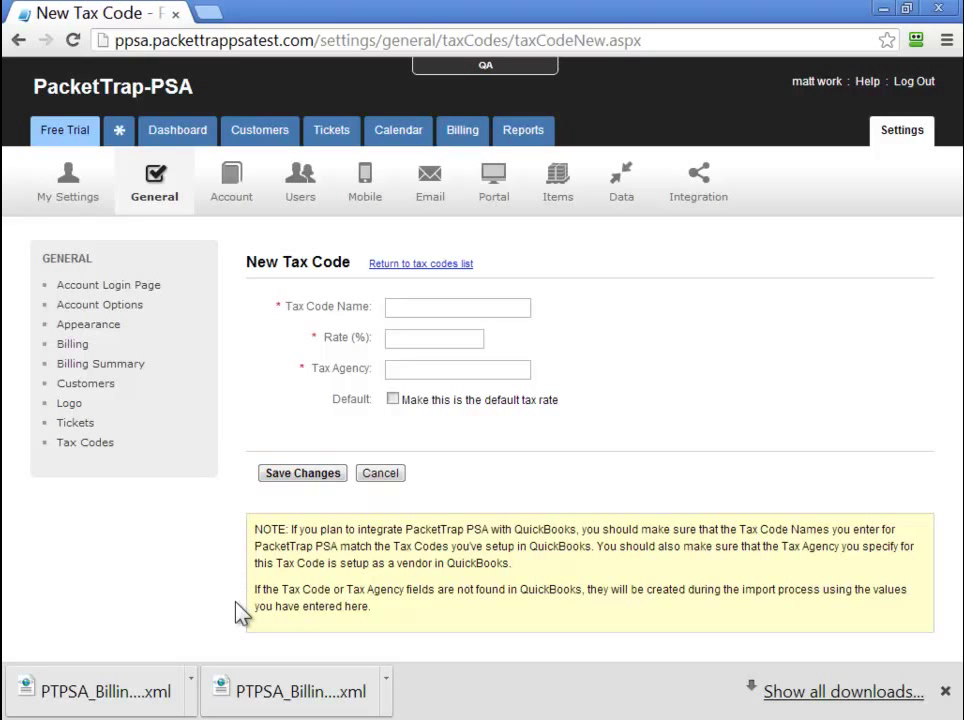
pyautogui.hotkey('alt', 'Tab')
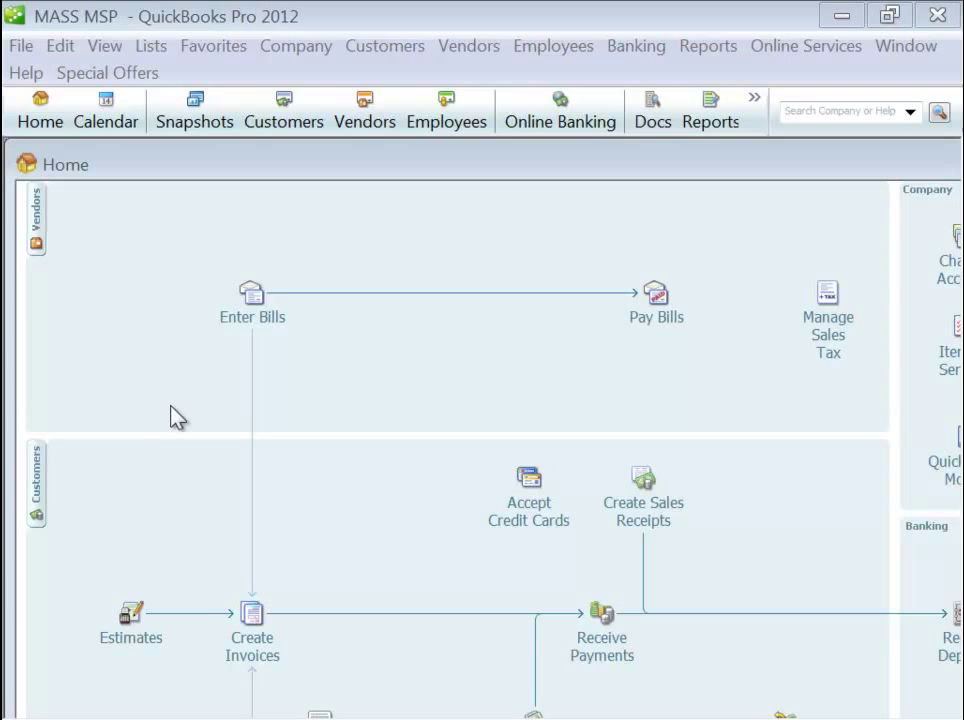
# Look up the State of Colorado vendor and the 7.4% Colorado State Sales Tax item in QuickBooks
pyautogui.click(368, 124)
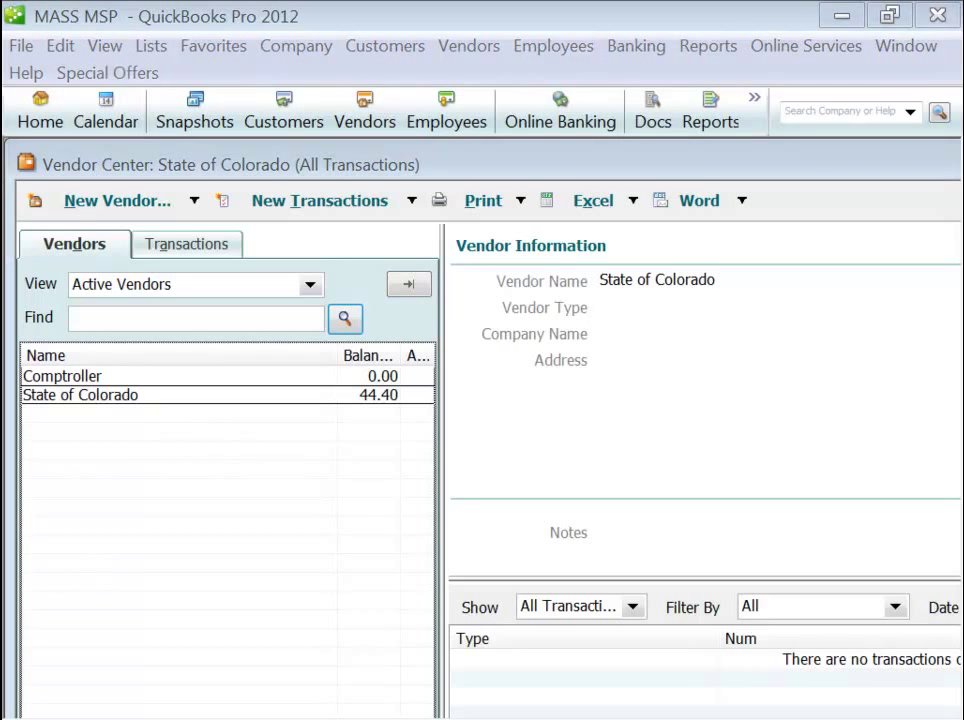
pyautogui.click(155, 46)
pyautogui.click(185, 100)
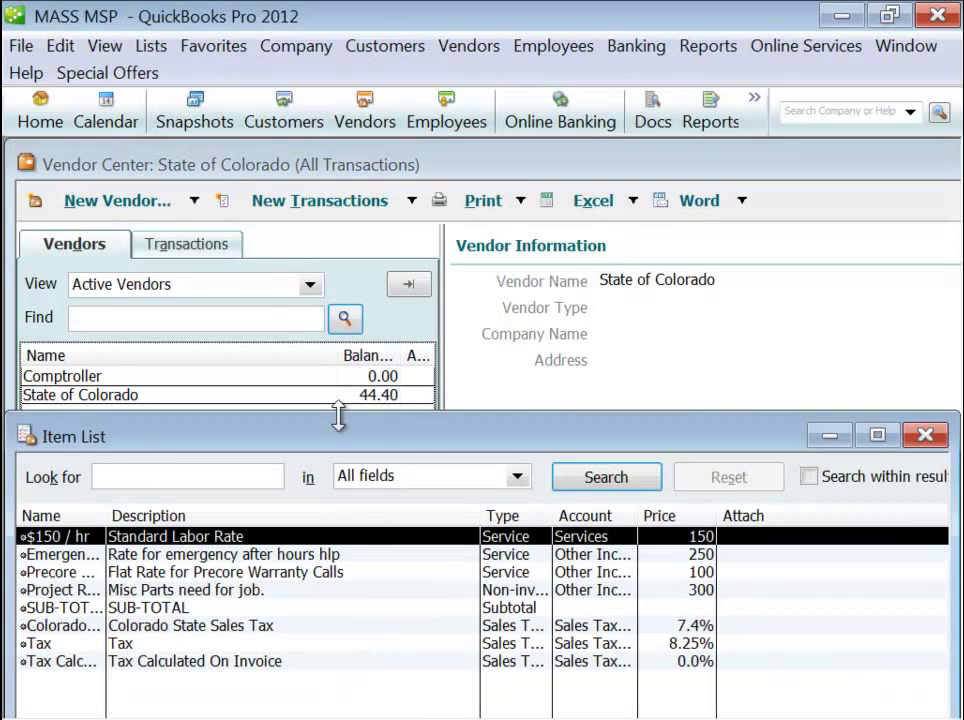
pyautogui.moveTo(366, 436); pyautogui.dragTo(366, 151)
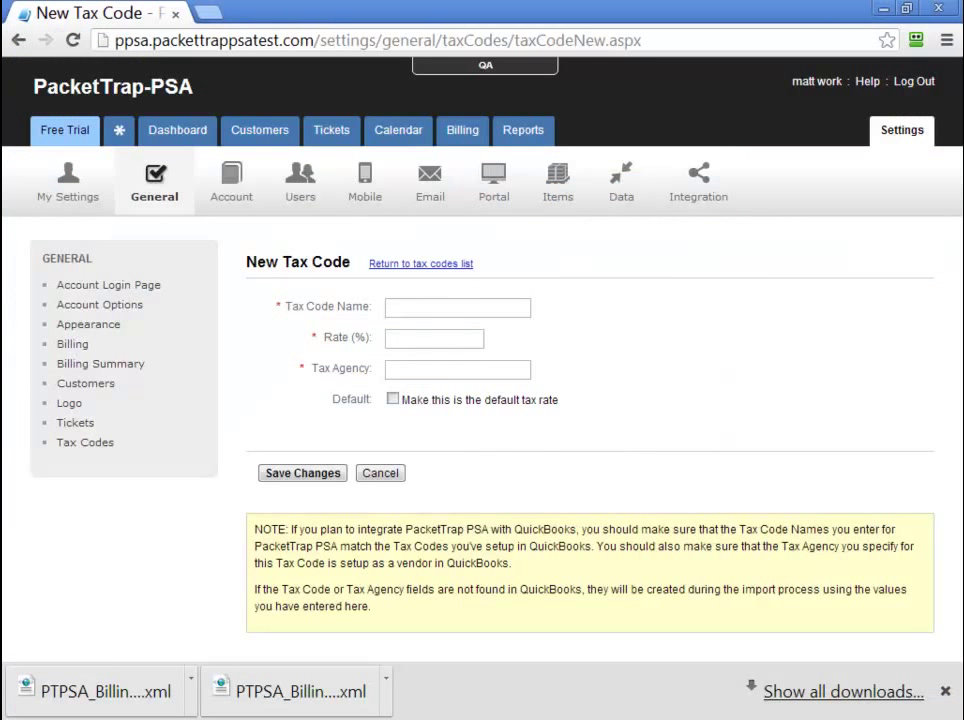
# Save default tax code 'Colorado State Sales Tax', rate 7.4%, agency State of Colorado
pyautogui.click(409, 305)
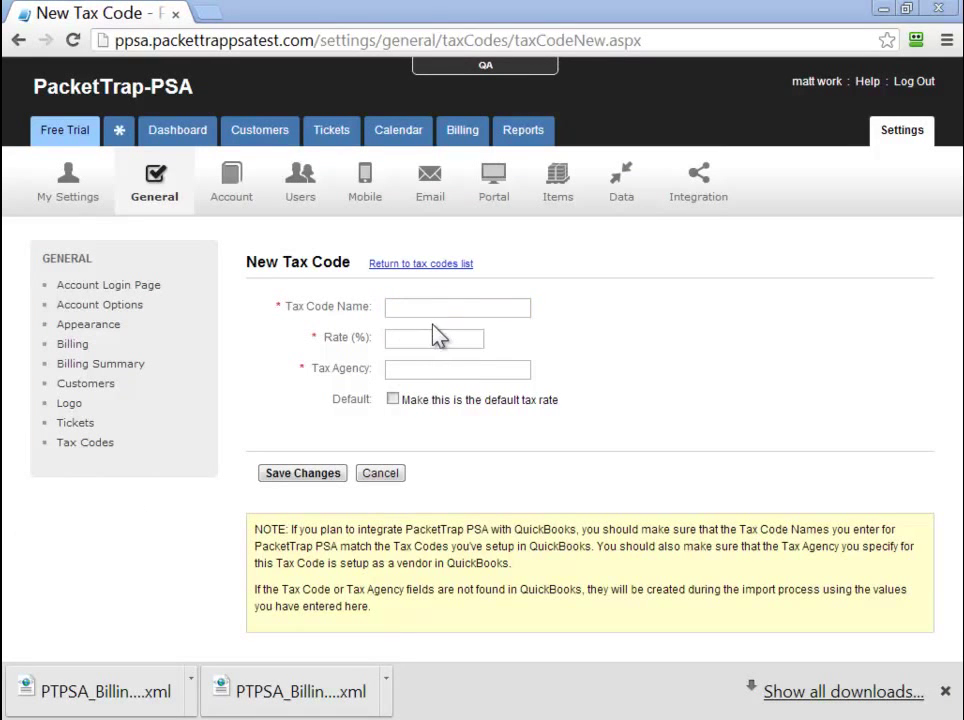
pyautogui.click(428, 310)
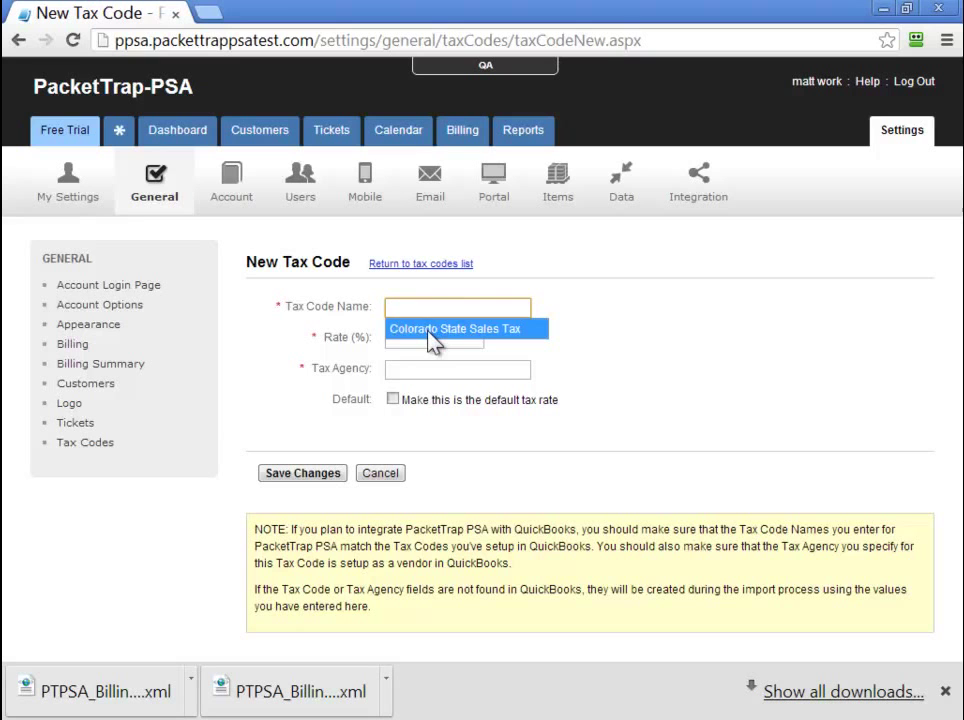
pyautogui.click(434, 339)
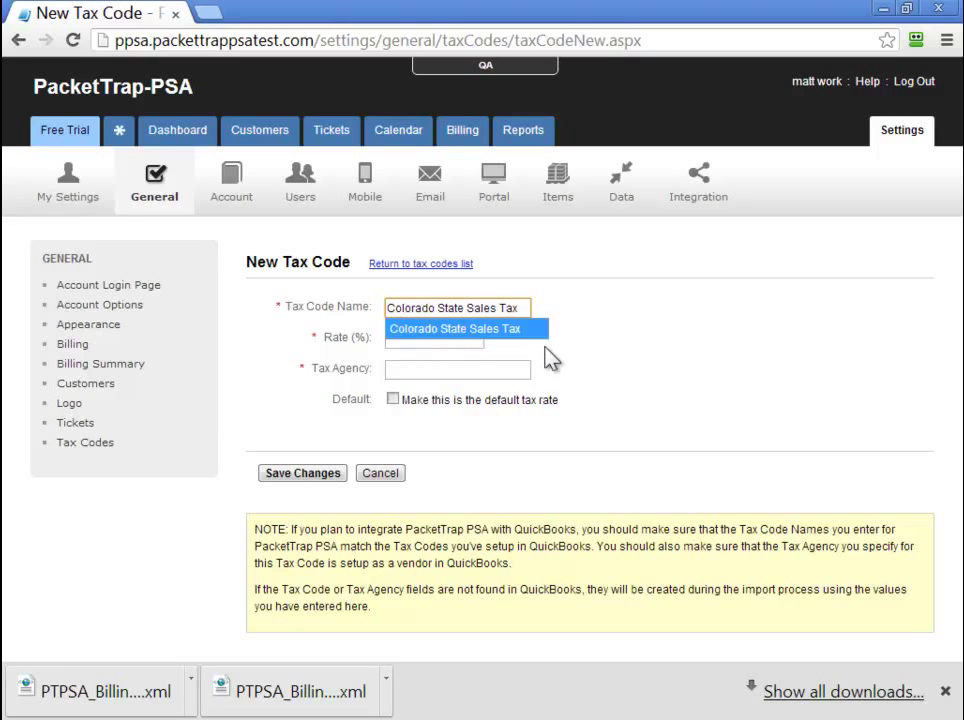
pyautogui.click(405, 336)
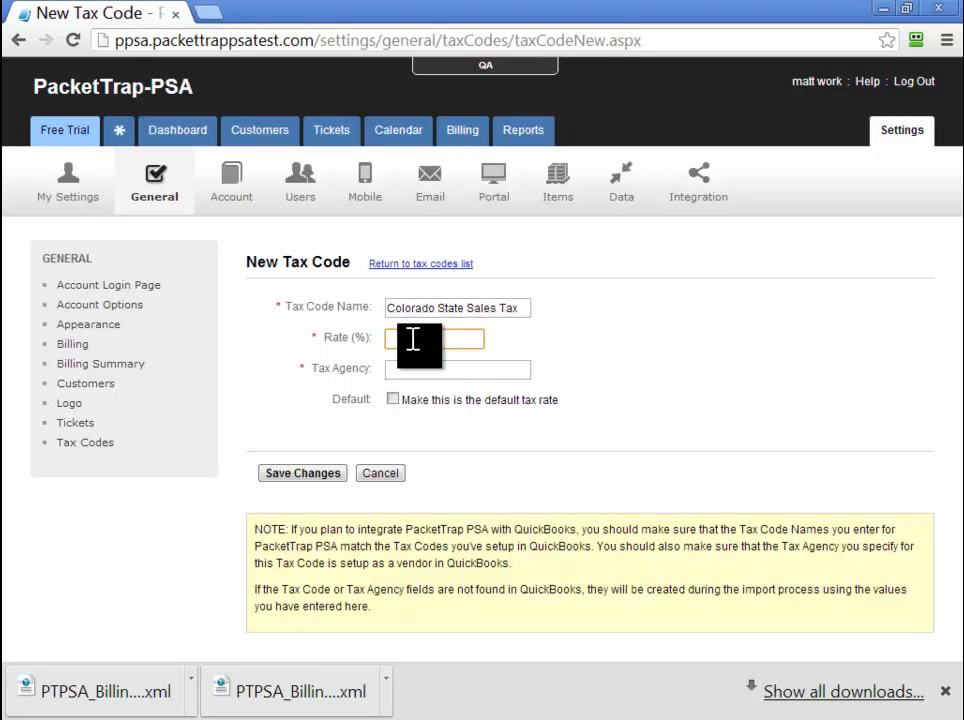
pyautogui.write('7.4')
pyautogui.click(445, 378)
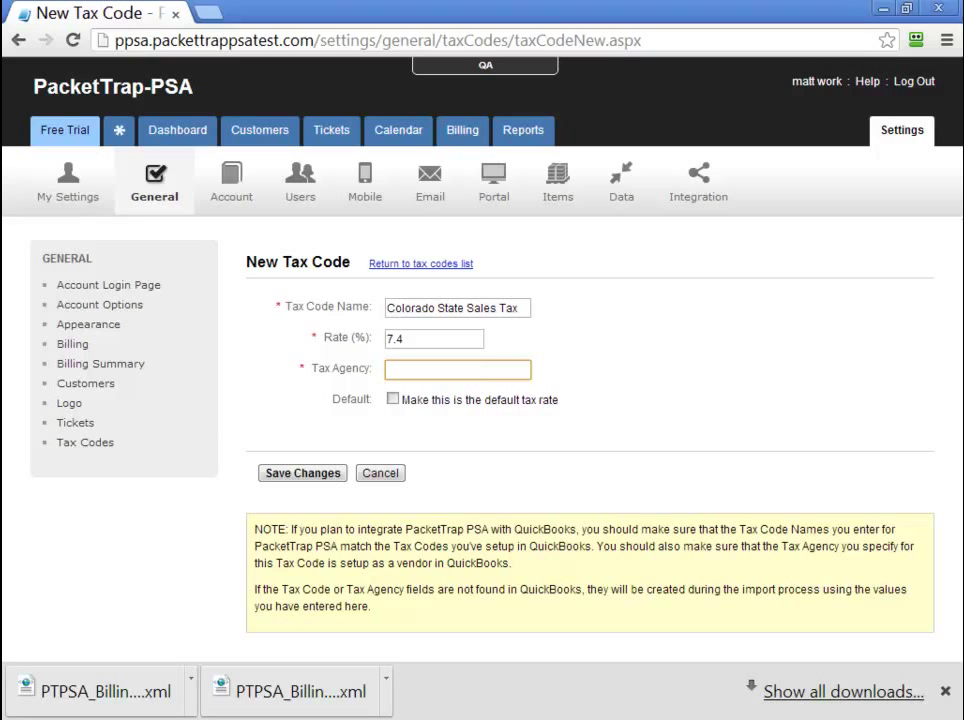
pyautogui.click(430, 377)
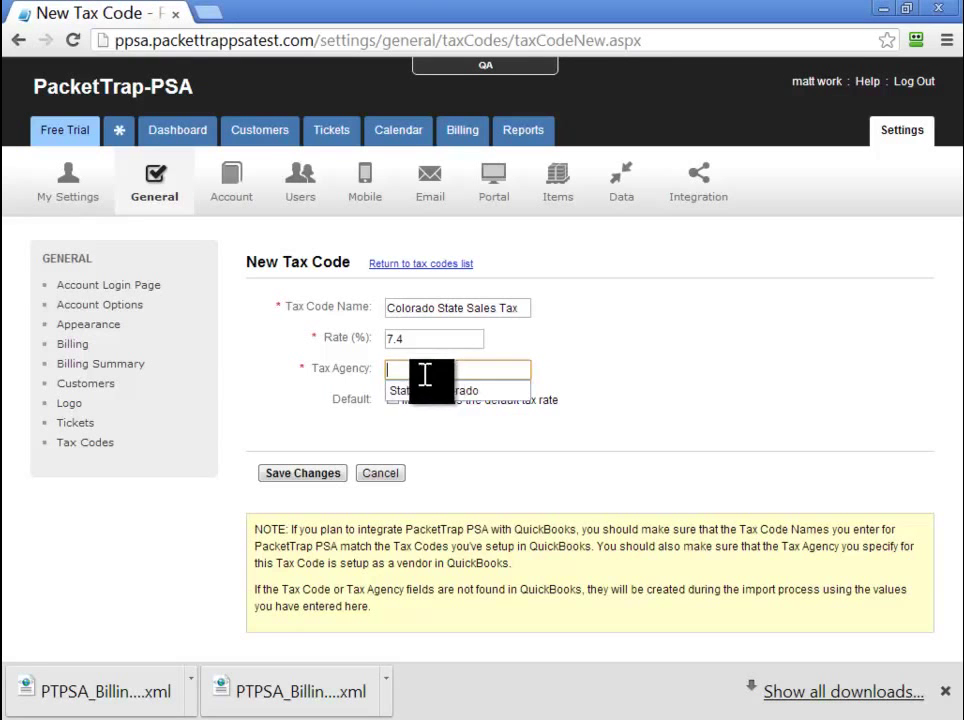
pyautogui.click(330, 392)
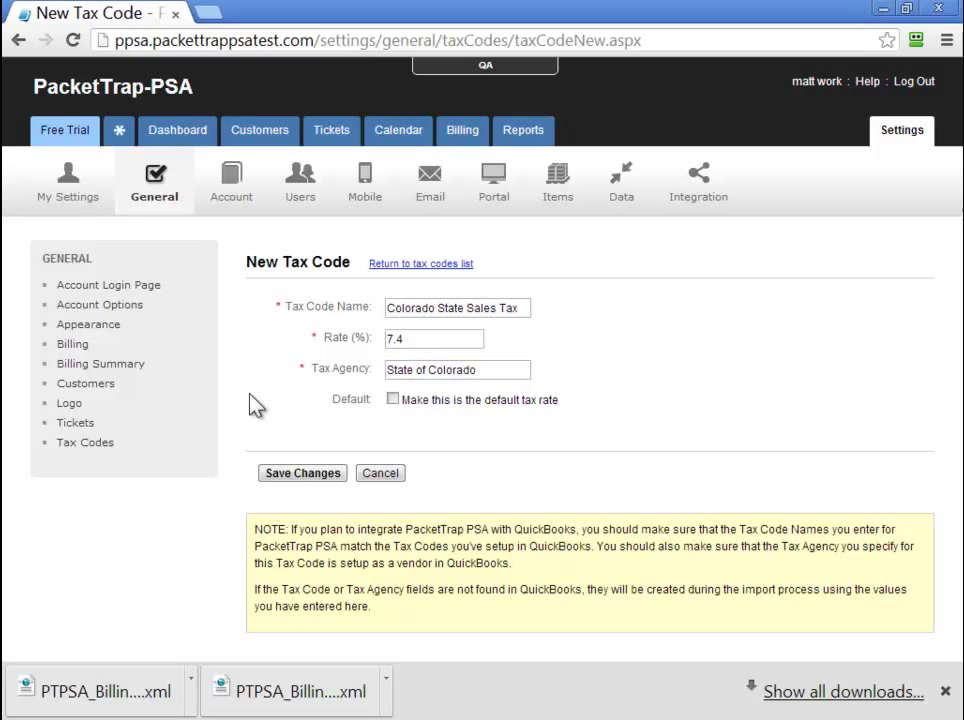
pyautogui.click(391, 403)
pyautogui.click(275, 473)
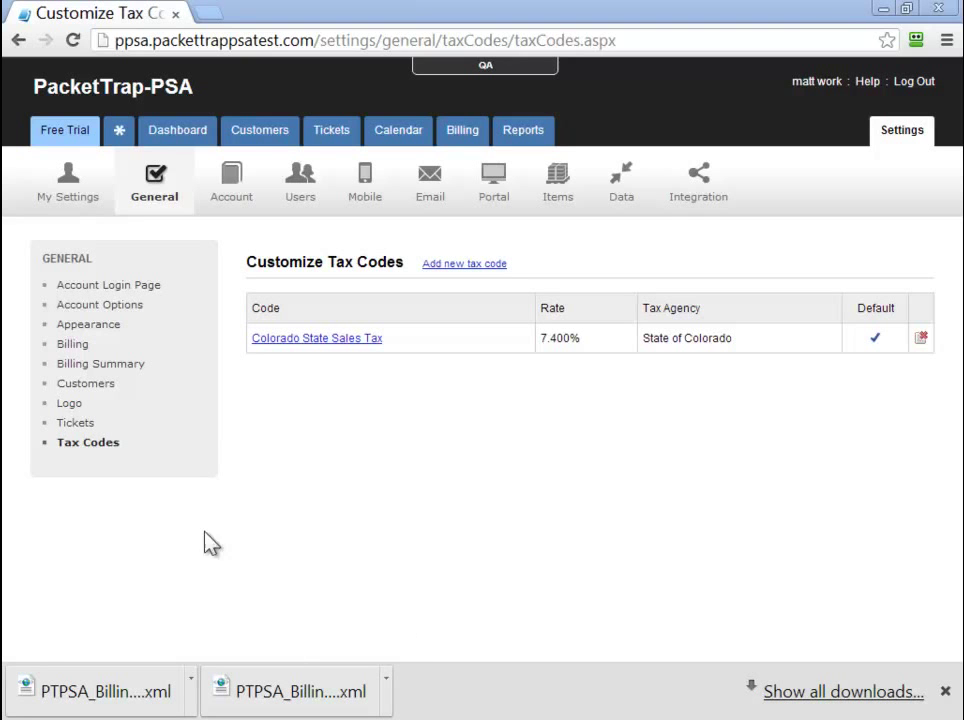
# Open ABC Company from the Customer List and check its Default Tax Rate under Billing Information
pyautogui.click(260, 134)
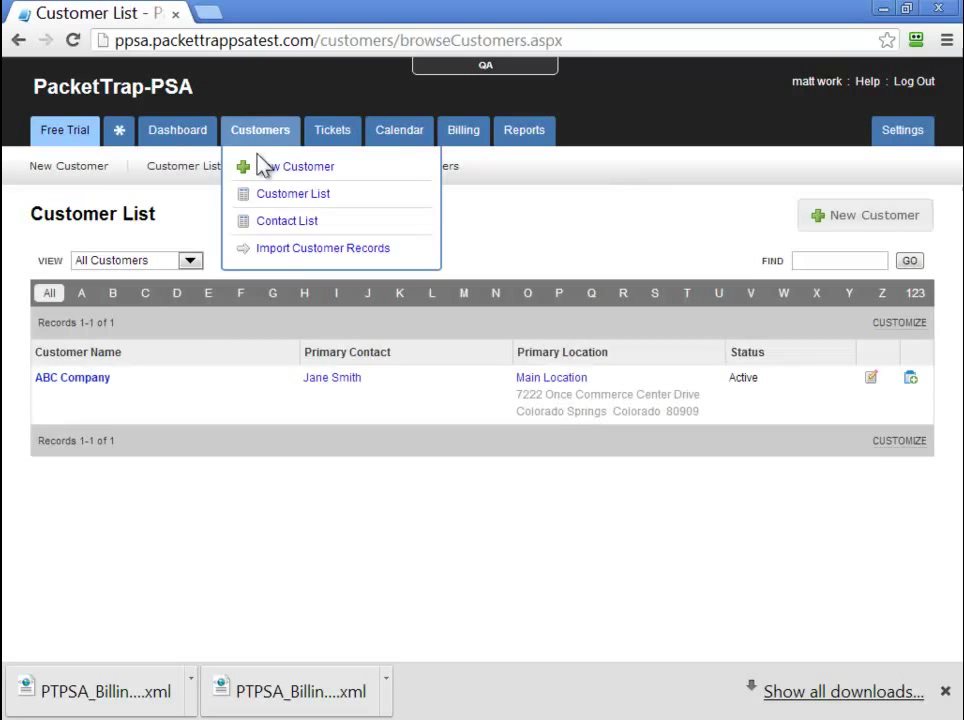
pyautogui.click(60, 380)
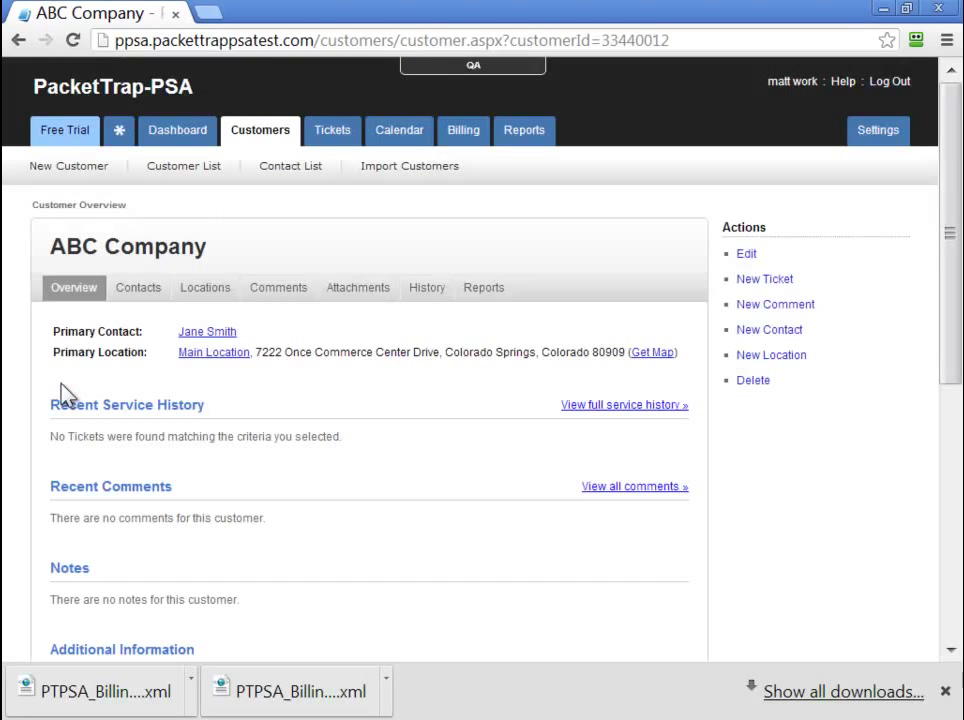
pyautogui.scroll(-3, 456, 572)
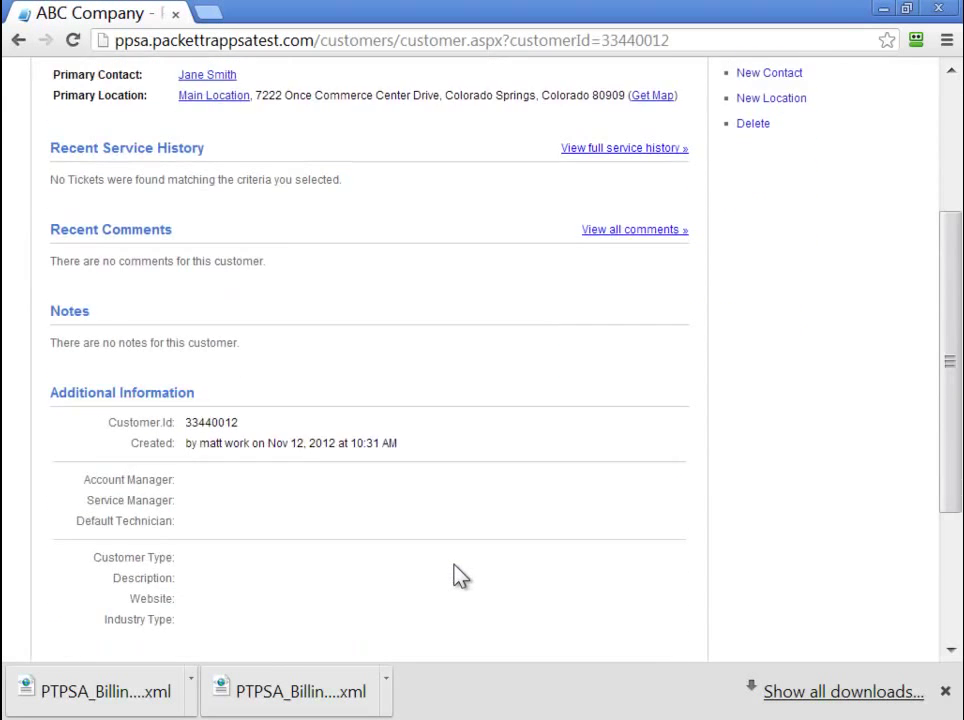
pyautogui.scroll(-3, 454, 577)
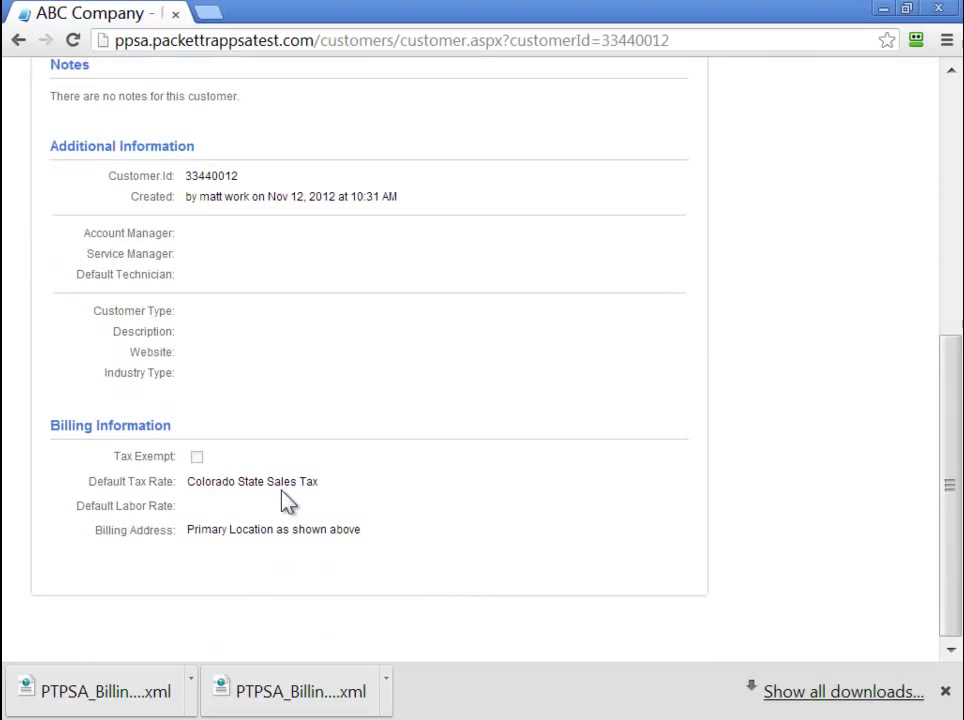
pyautogui.moveTo(88, 484); pyautogui.dragTo(338, 490)
pyautogui.click(334, 490)
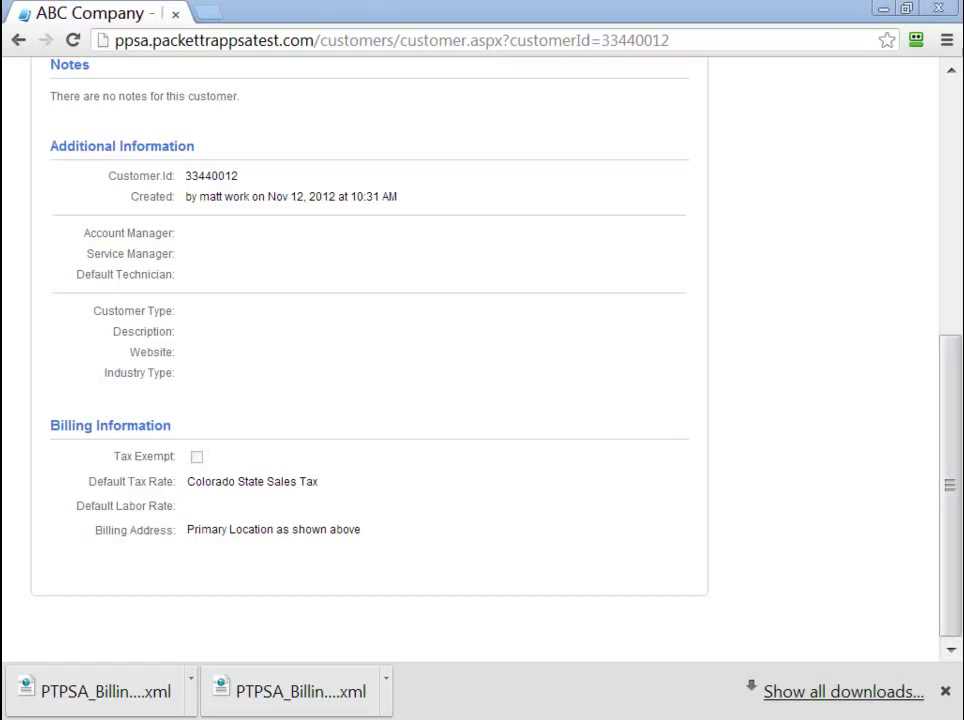
# Edit ABC Company and choose Colorado State Sales Tax as its Default Tax Rate
pyautogui.moveTo(955, 533); pyautogui.dragTo(958, 298)
pyautogui.click(746, 218)
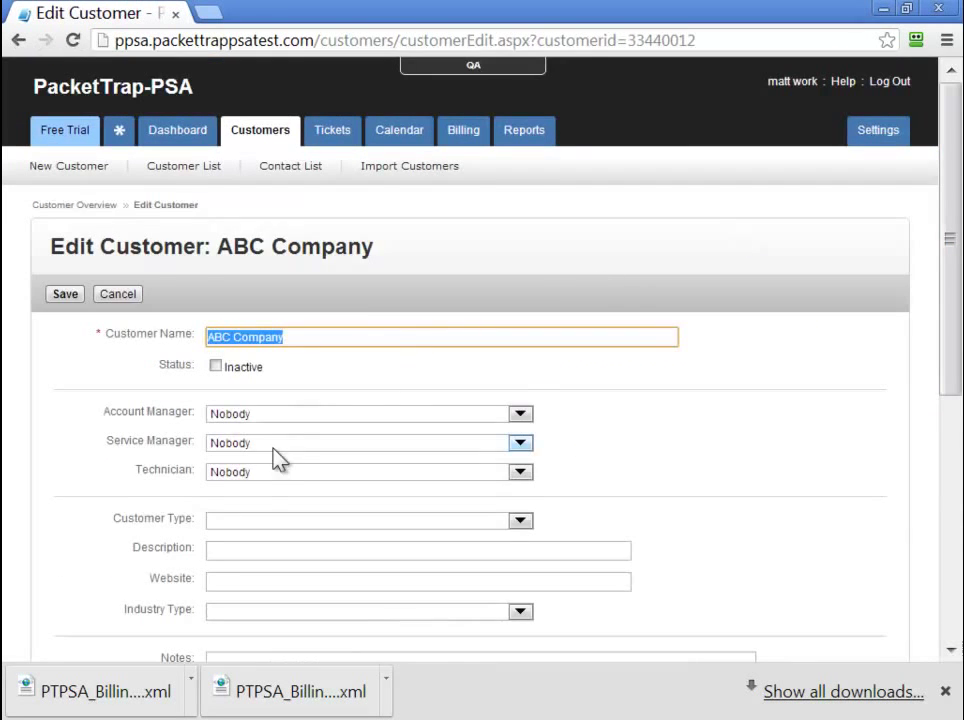
pyautogui.scroll(-4, 268, 520)
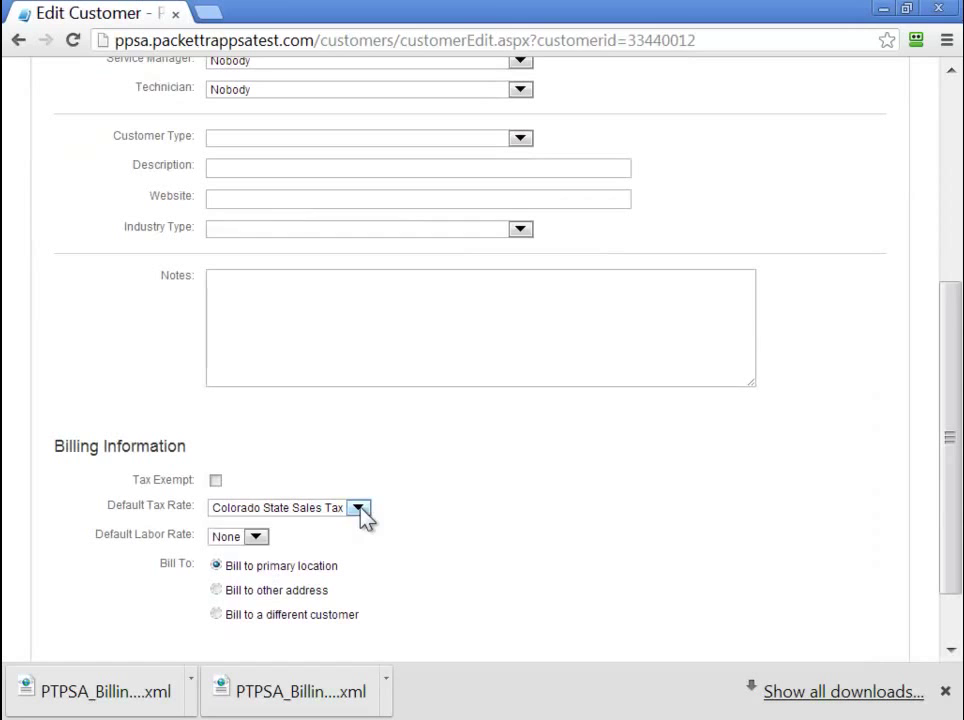
pyautogui.click(358, 508)
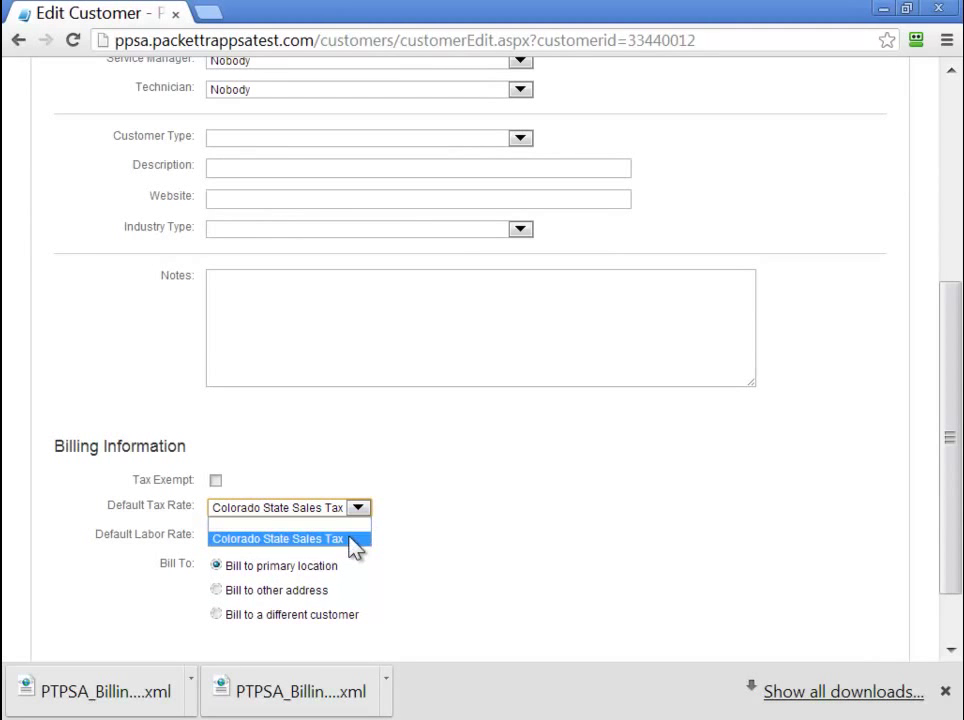
pyautogui.click(300, 539)
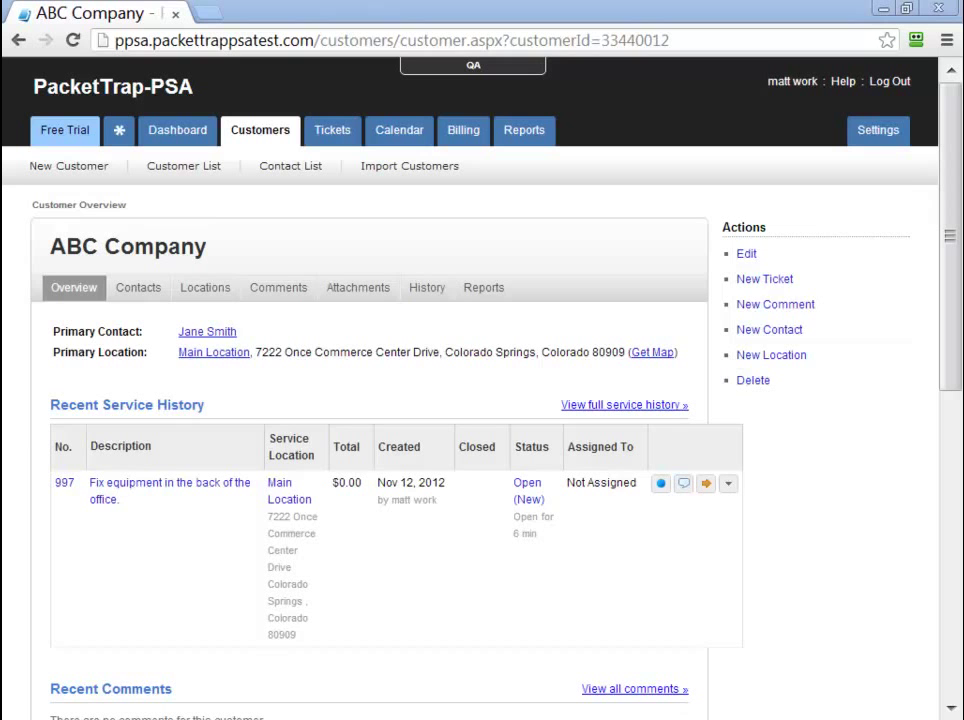
# Open the Blue Widget item from Settings > Items and check its Taxable Status row
pyautogui.click(878, 140)
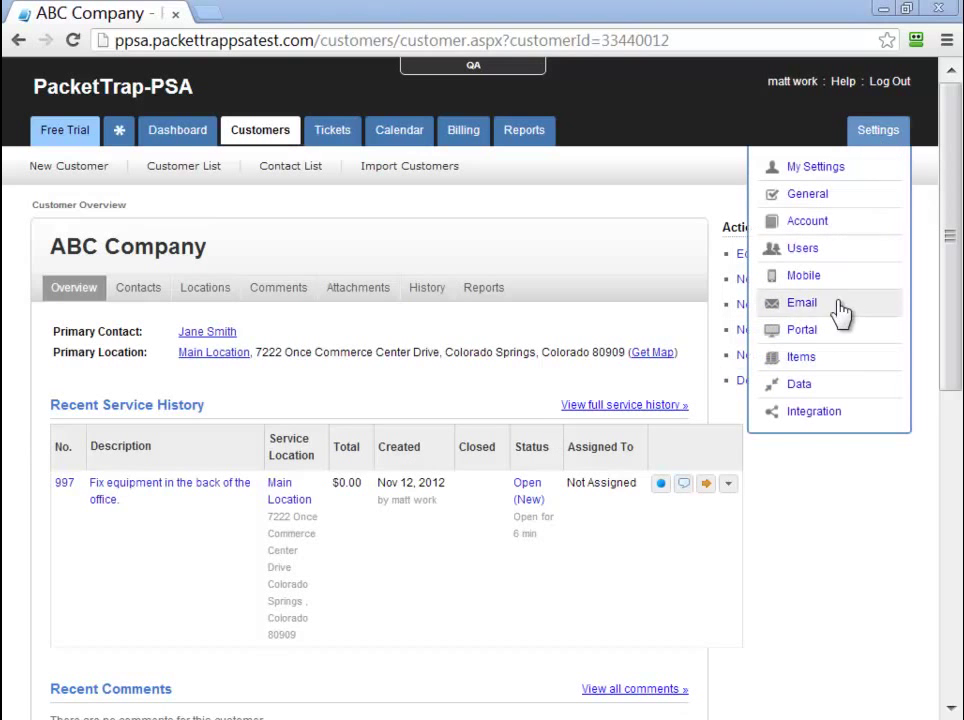
pyautogui.click(820, 358)
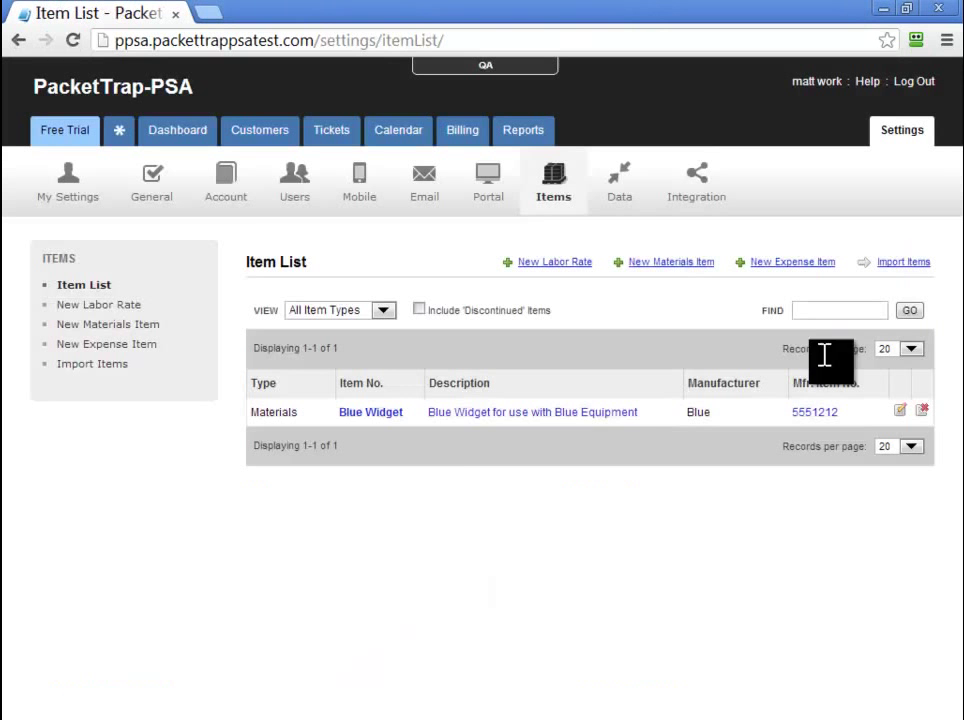
pyautogui.click(388, 418)
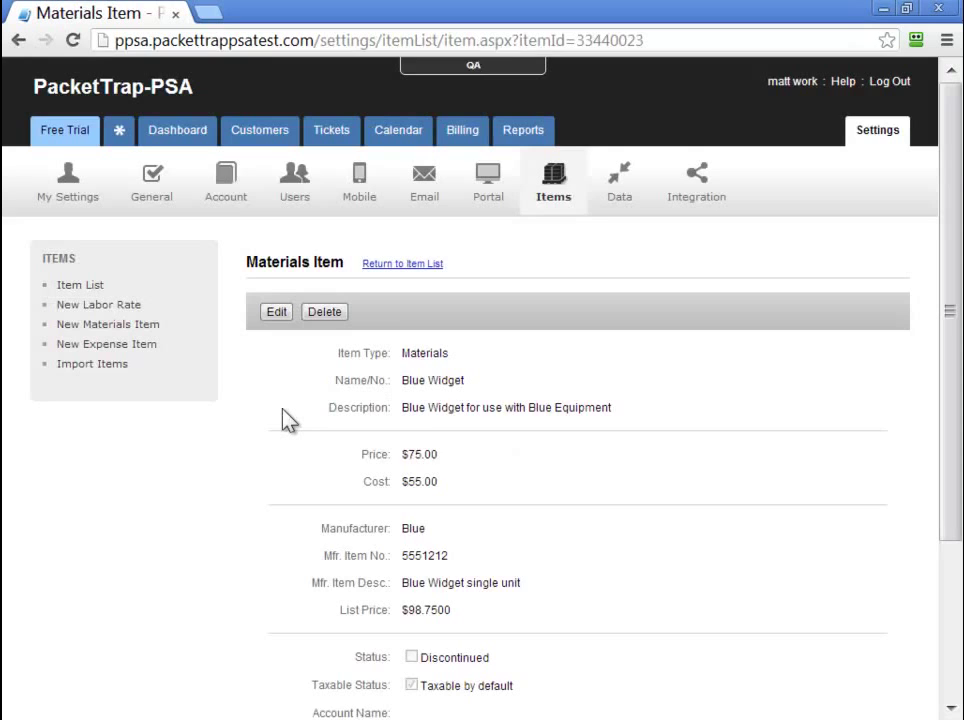
pyautogui.scroll(-3, 282, 410)
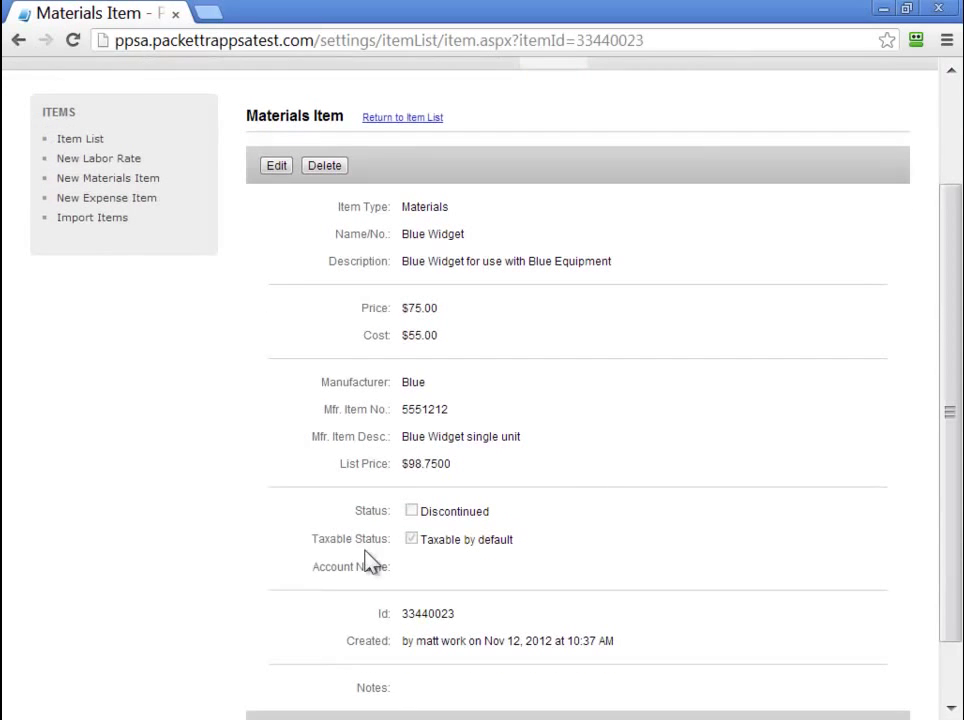
pyautogui.moveTo(306, 549); pyautogui.dragTo(530, 553)
pyautogui.click(503, 580)
pyautogui.scroll(1, 430, 577)
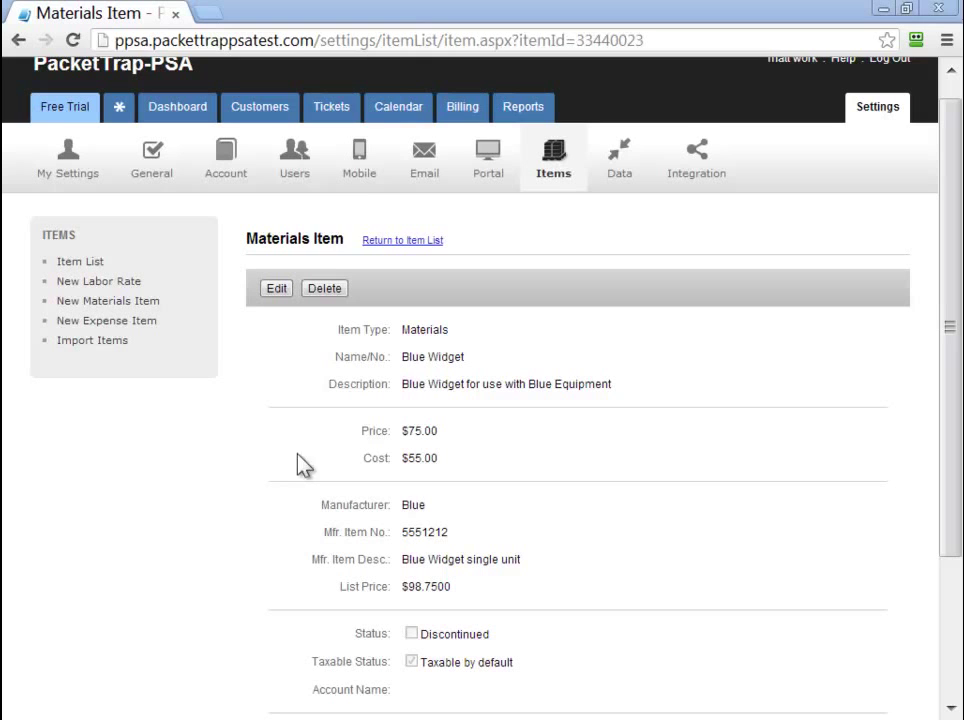
# Start adding materials to ticket 998 and choose Blue Widget as the item
pyautogui.click(330, 118)
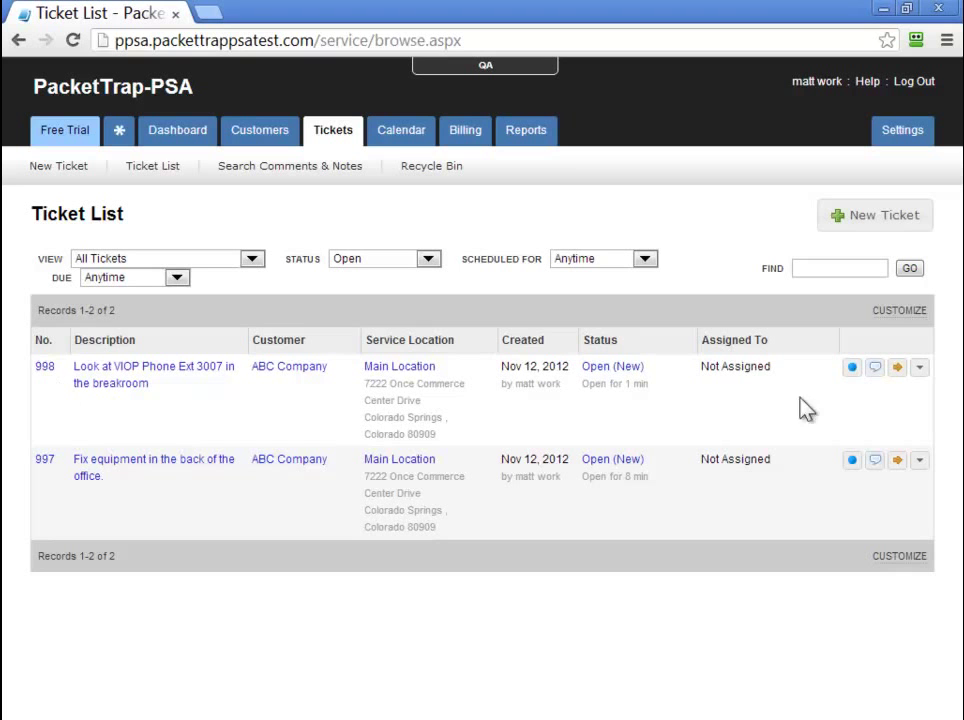
pyautogui.click(916, 372)
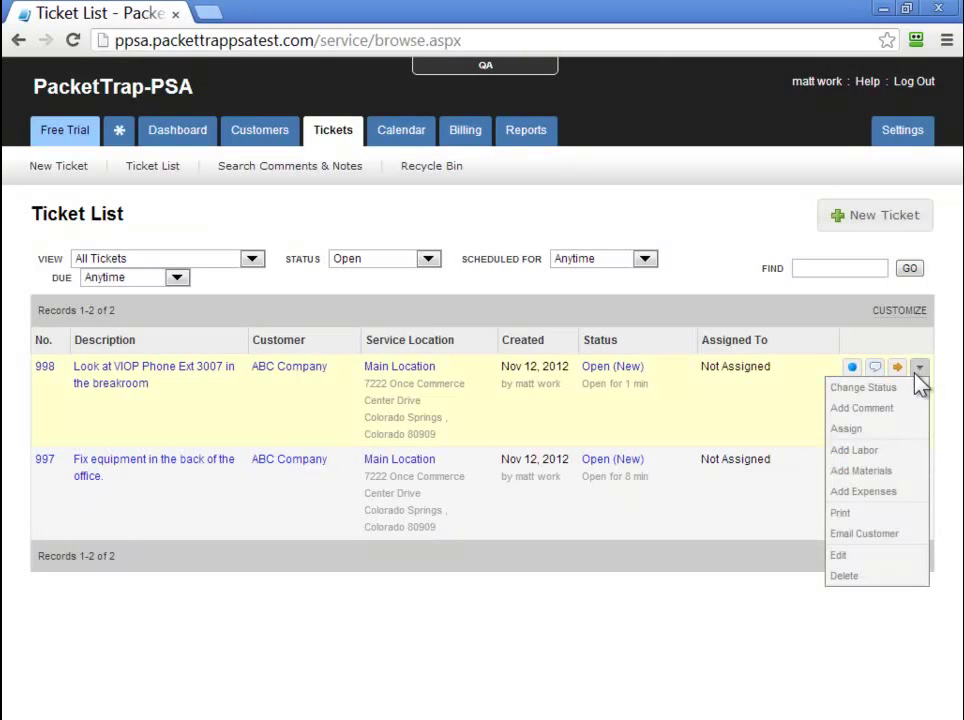
pyautogui.click(878, 471)
pyautogui.scroll(-1, 426, 455)
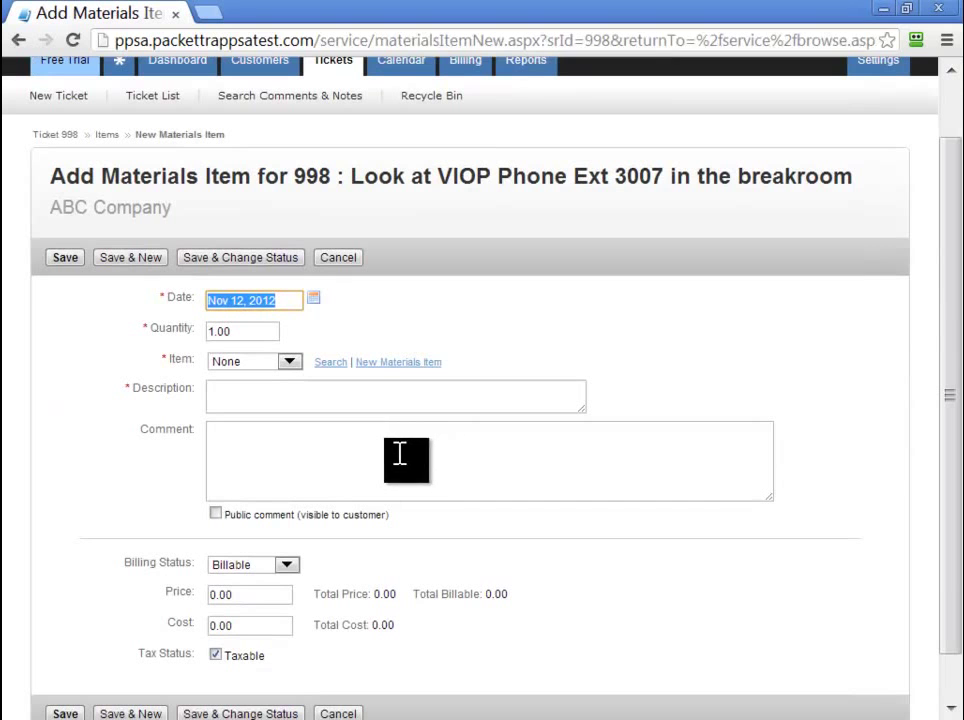
pyautogui.click(289, 363)
pyautogui.click(294, 398)
# Keep the Blue Widget marked taxable and save it onto ticket 998
pyautogui.scroll(-1, 290, 394)
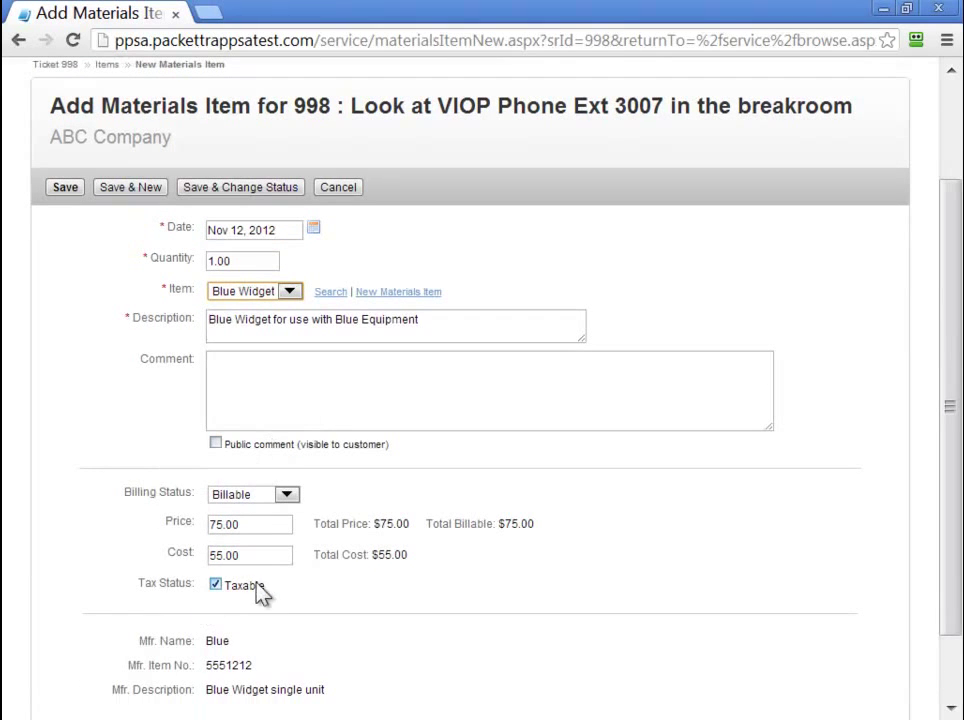
pyautogui.moveTo(136, 583); pyautogui.dragTo(197, 585)
pyautogui.scroll(-1, 323, 604)
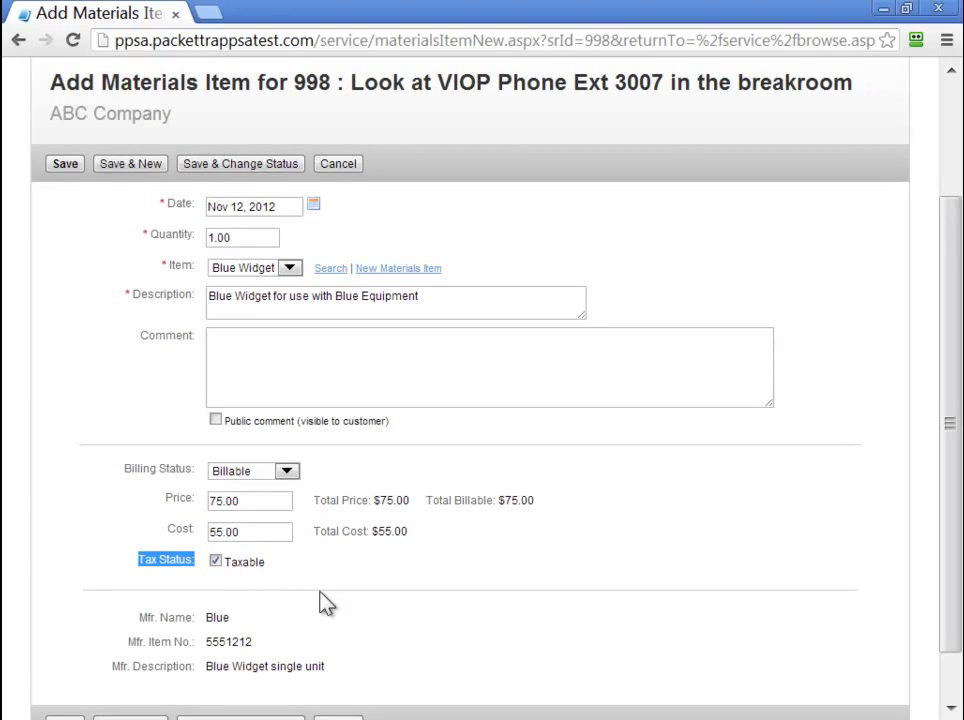
pyautogui.click(216, 562)
pyautogui.click(216, 562)
pyautogui.scroll(-1, 320, 585)
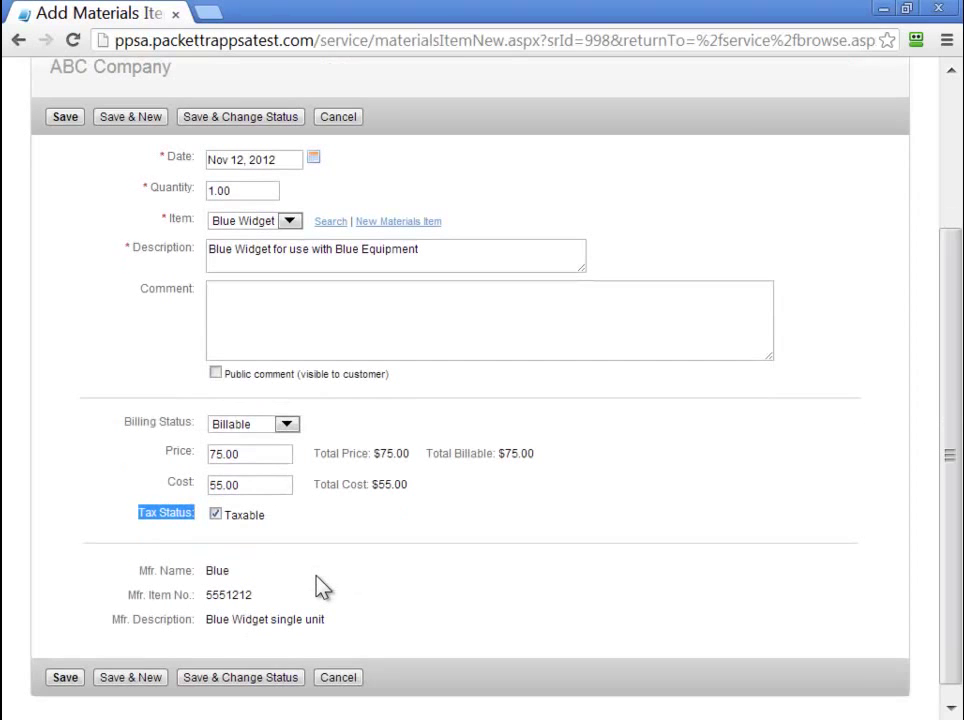
pyautogui.click(65, 678)
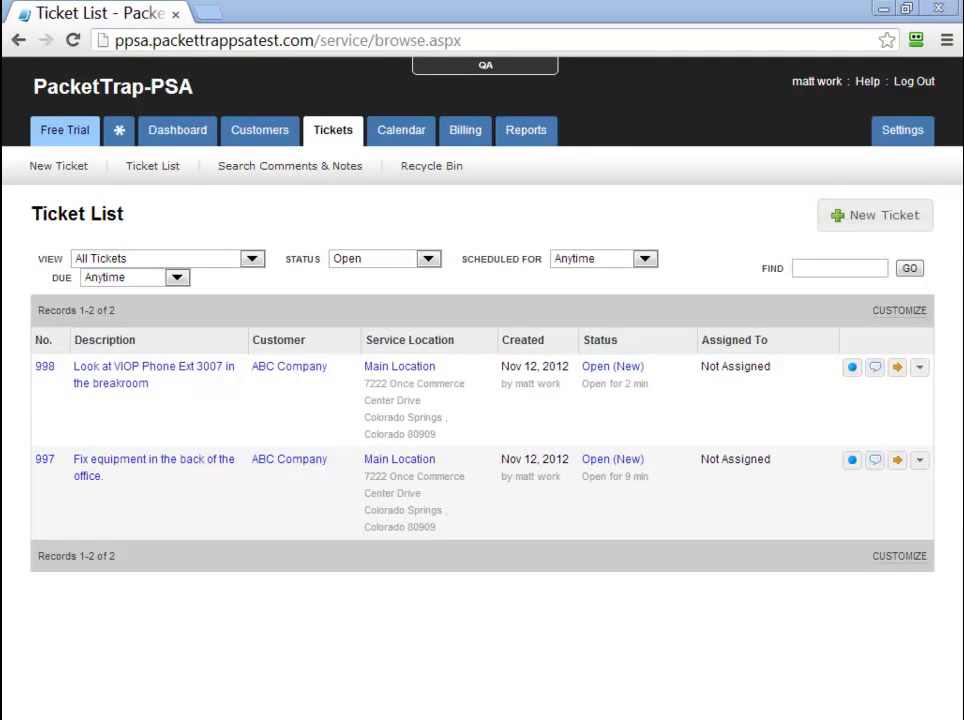
# On ticket 998's Billing tab, set the tax code to Colorado State Sales Tax
pyautogui.click(44, 367)
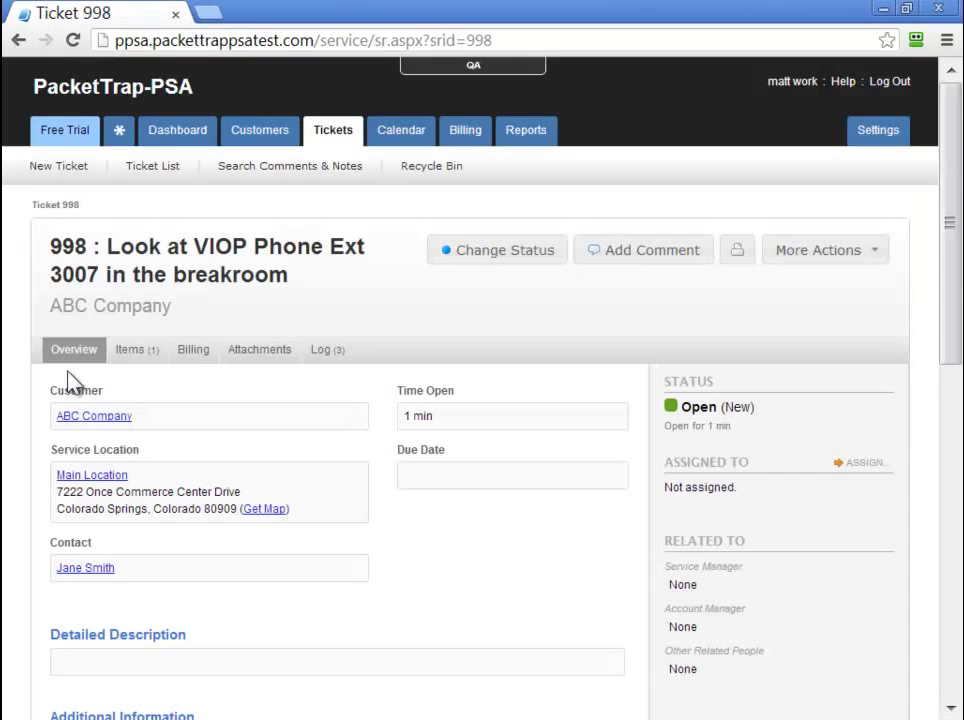
pyautogui.click(195, 358)
pyautogui.scroll(-1, 366, 445)
pyautogui.moveTo(958, 492); pyautogui.dragTo(960, 608)
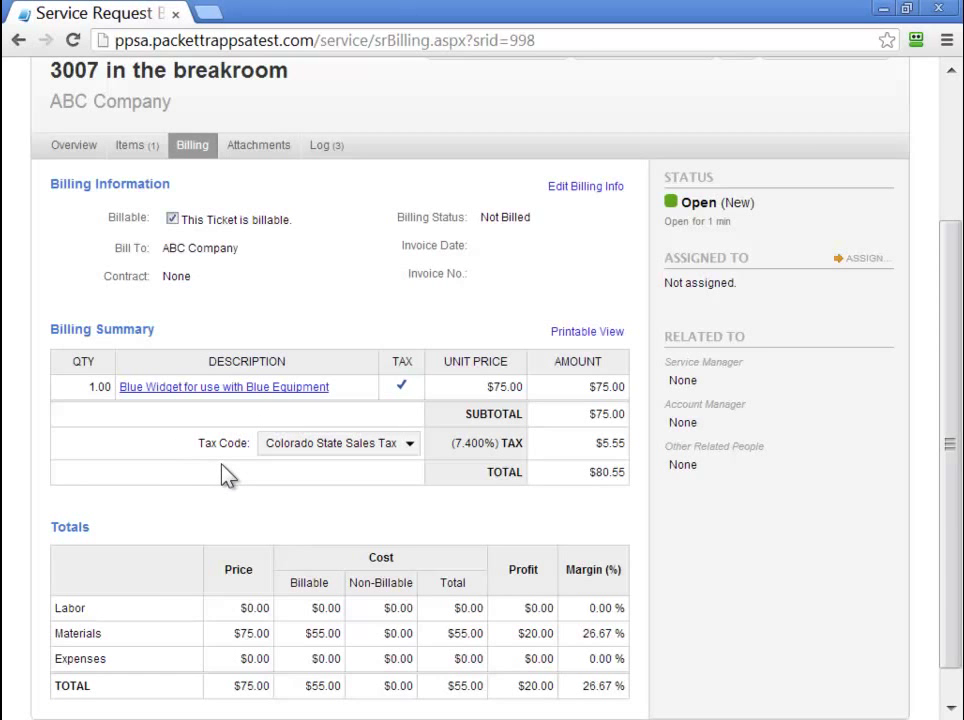
pyautogui.scroll(-1, 940, 555)
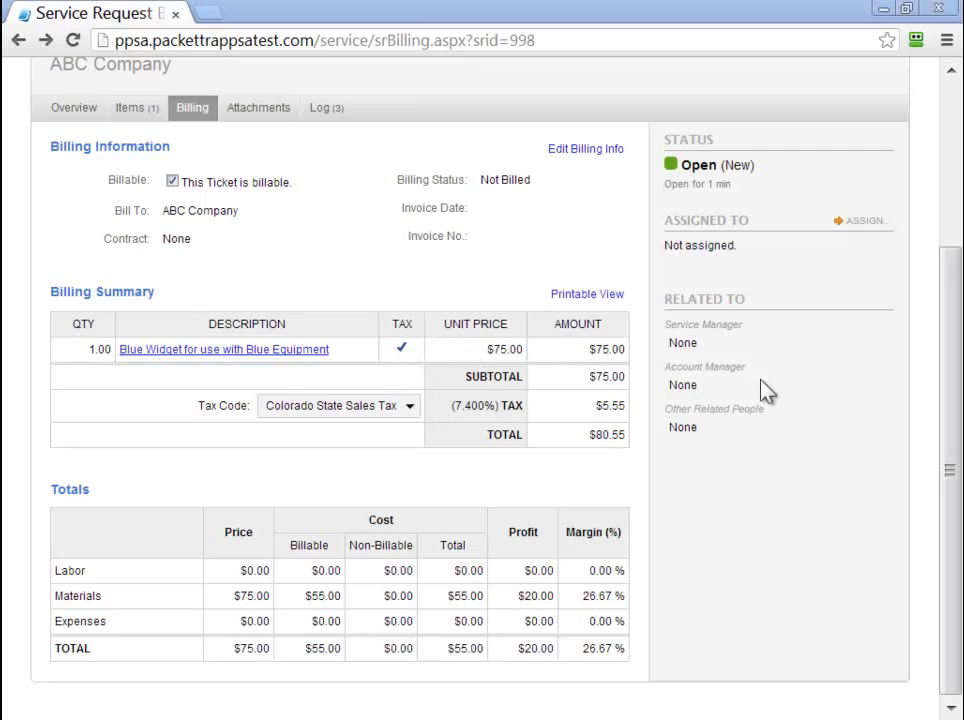
pyautogui.click(410, 418)
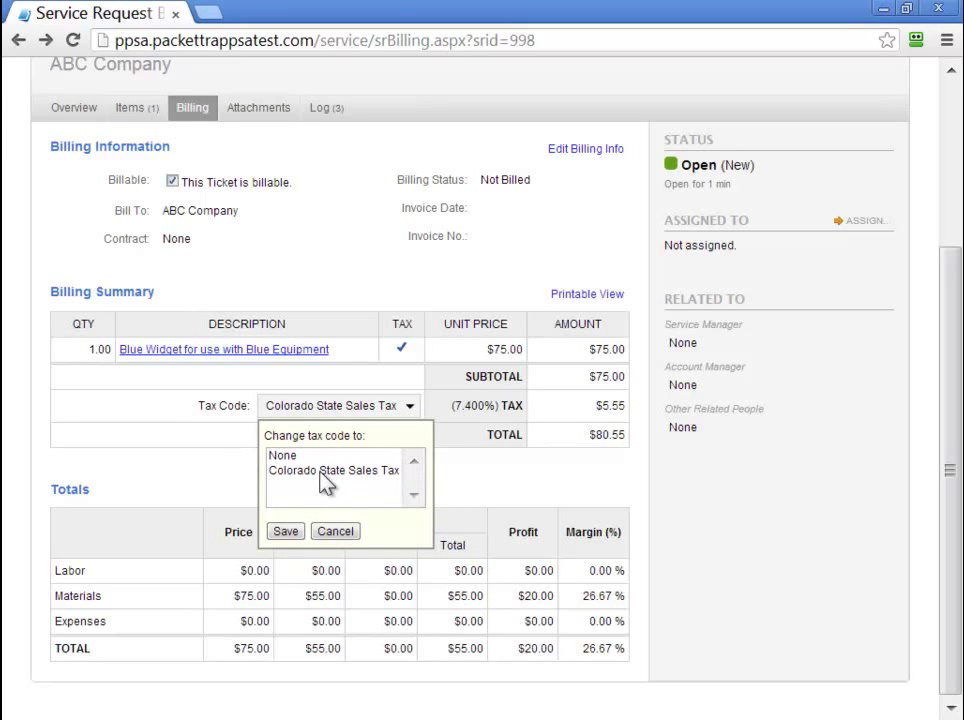
pyautogui.click(285, 531)
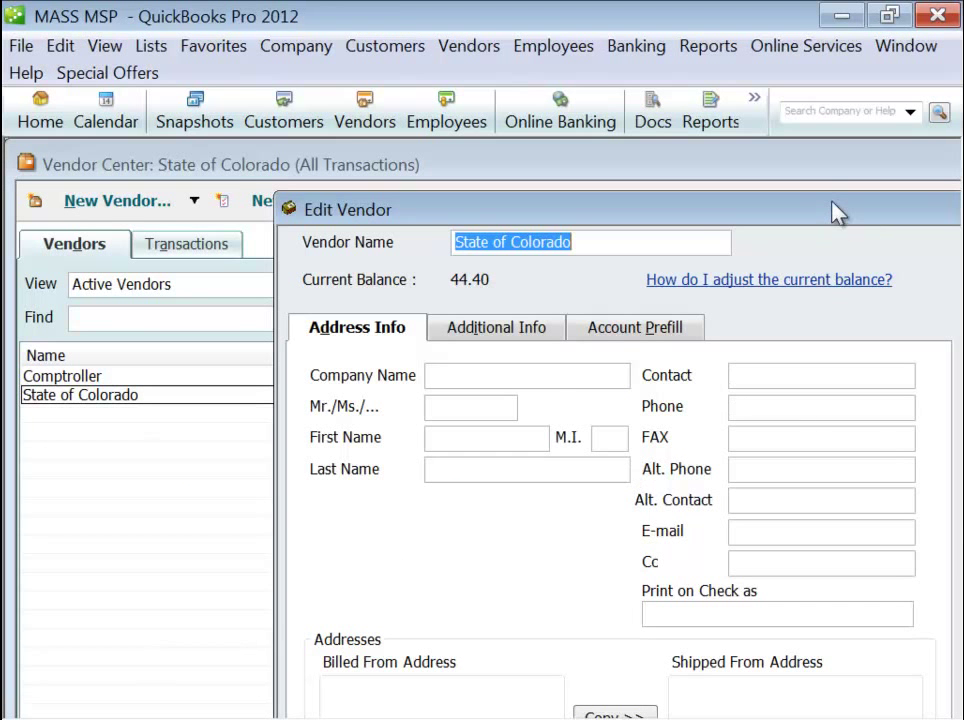
# Move aside and close the State of Colorado Edit Vendor window showing the 44.40 balance
pyautogui.moveTo(833, 209); pyautogui.dragTo(586, 435)
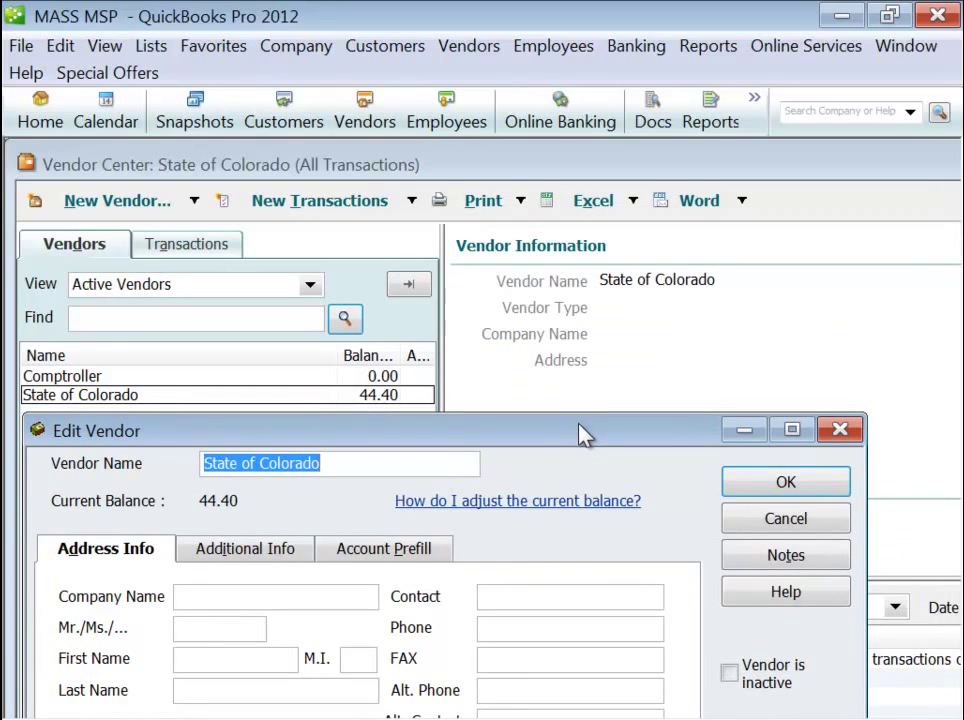
pyautogui.click(840, 429)
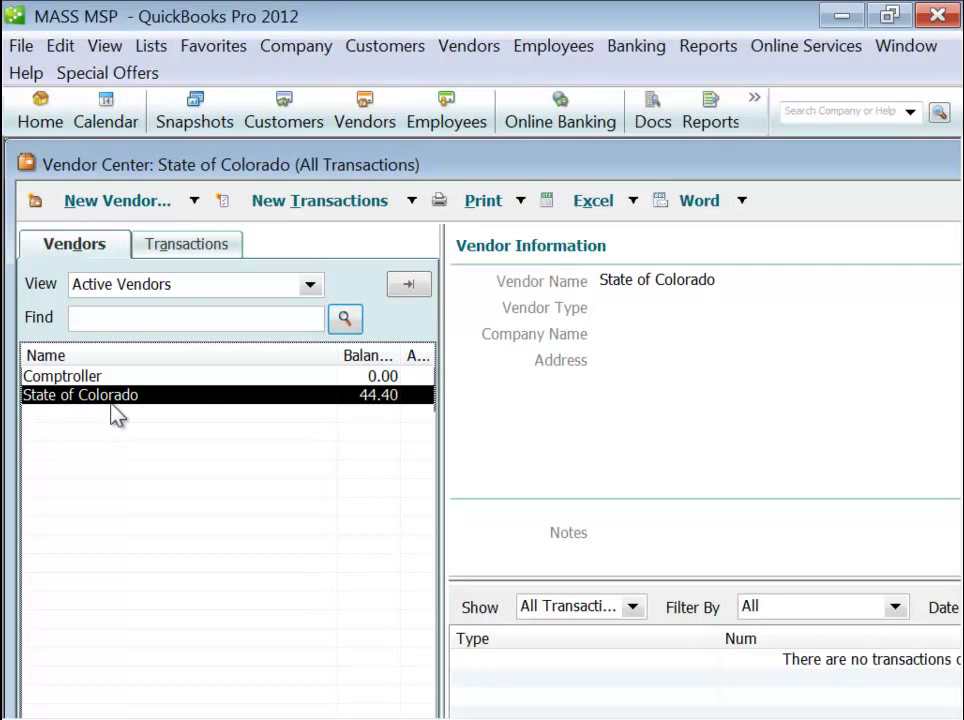
pyautogui.click(152, 50)
# Open the Item List showing Colorado State Sales Tax at 7.4% beside Tax at 8.25%
pyautogui.click(180, 102)
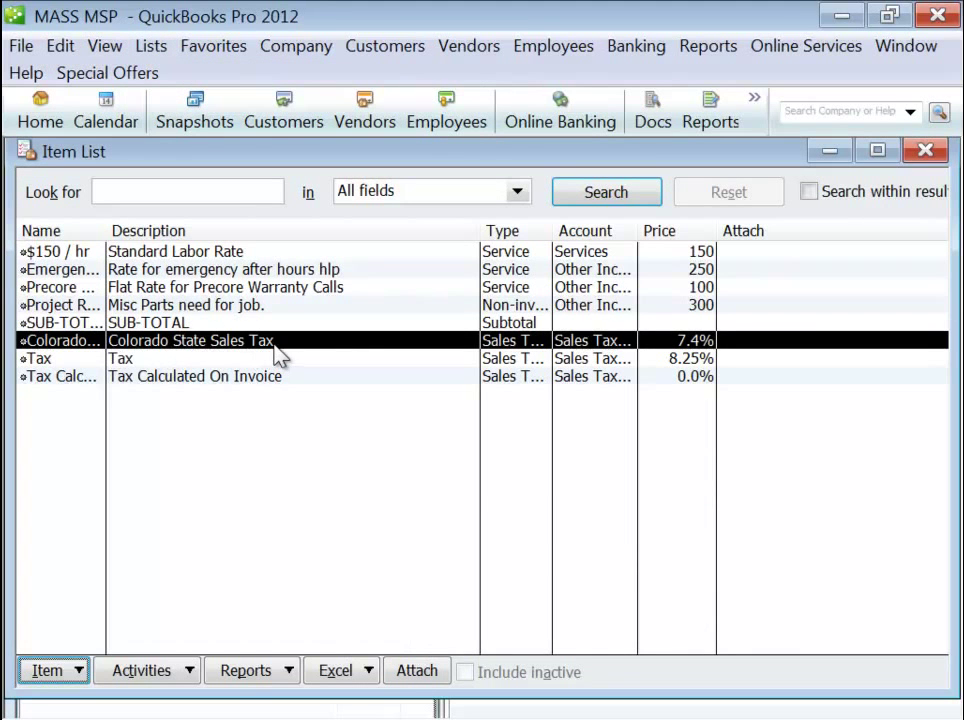